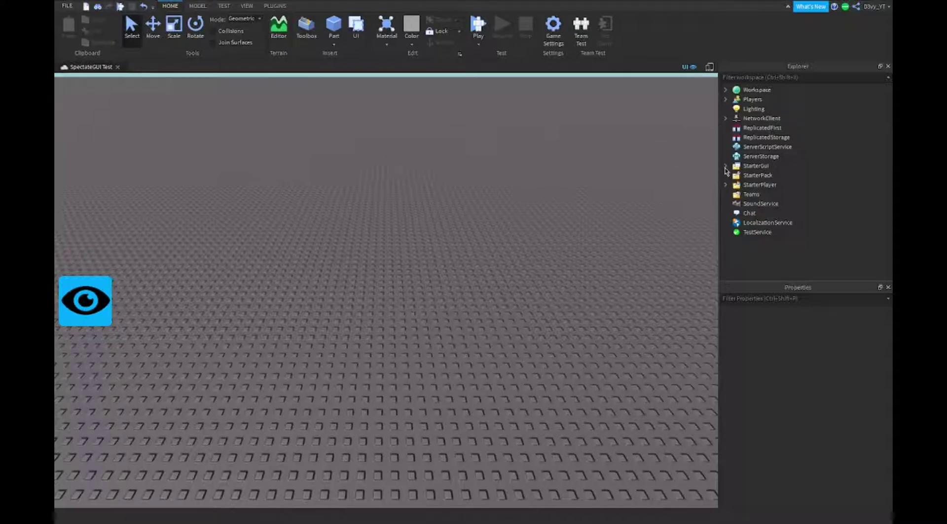
- Expand StarterGui > SpectateGUI in Explorer and select its Frame
left_click(725, 167)
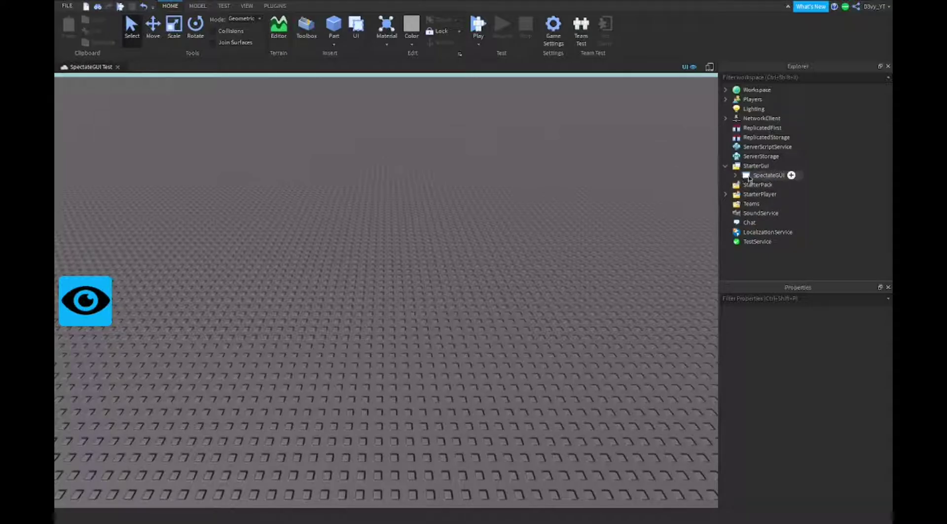
left_click(734, 175)
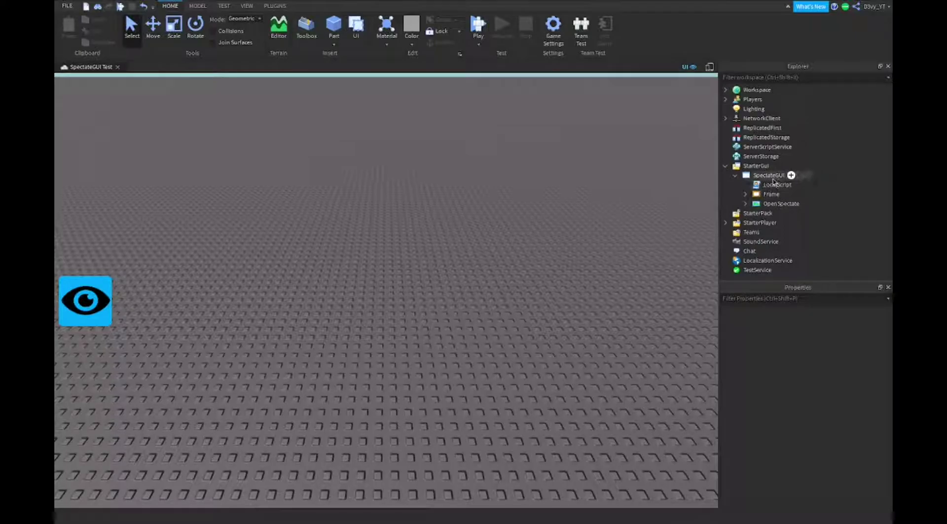
left_click(772, 194)
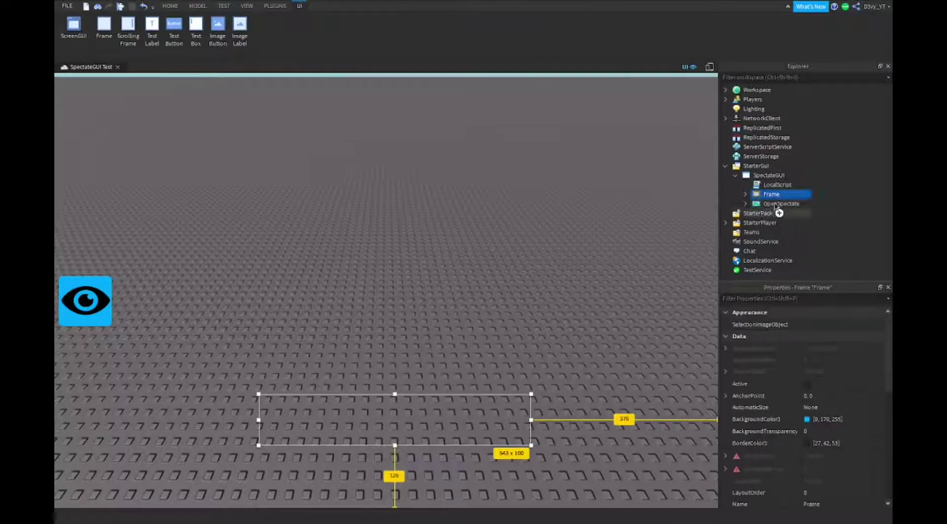
scroll(802, 400, "down", 5)
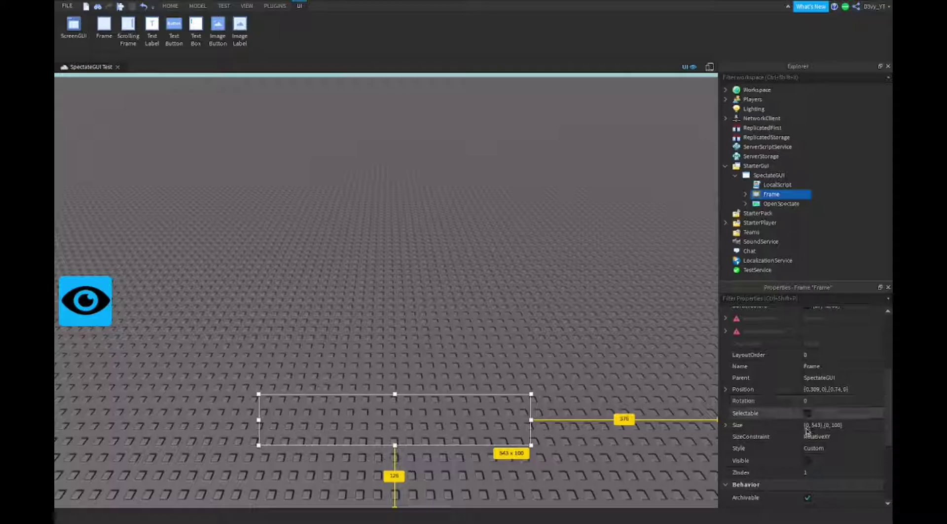
- Tick the Frame's Visible to preview the Player Name bar, untick it, then select OpenSpectate
left_click(807, 460)
left_click(439, 470)
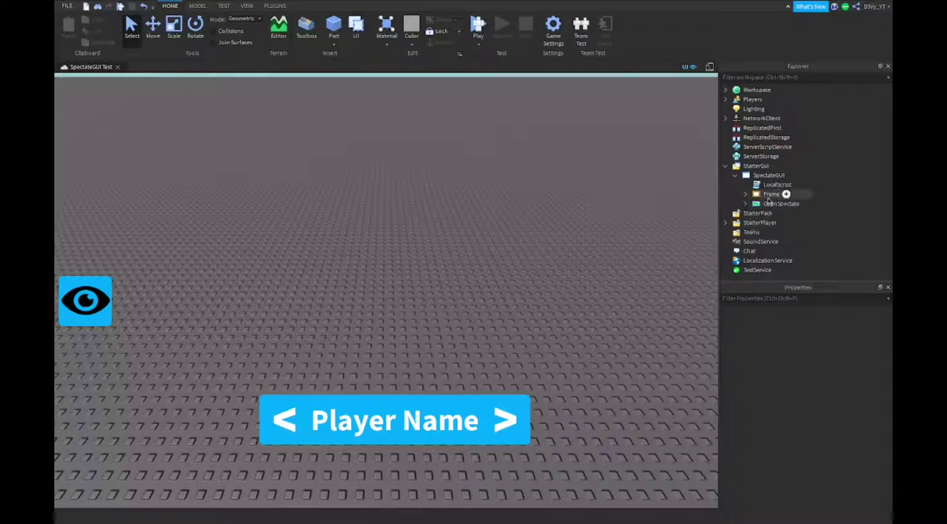
left_click(771, 194)
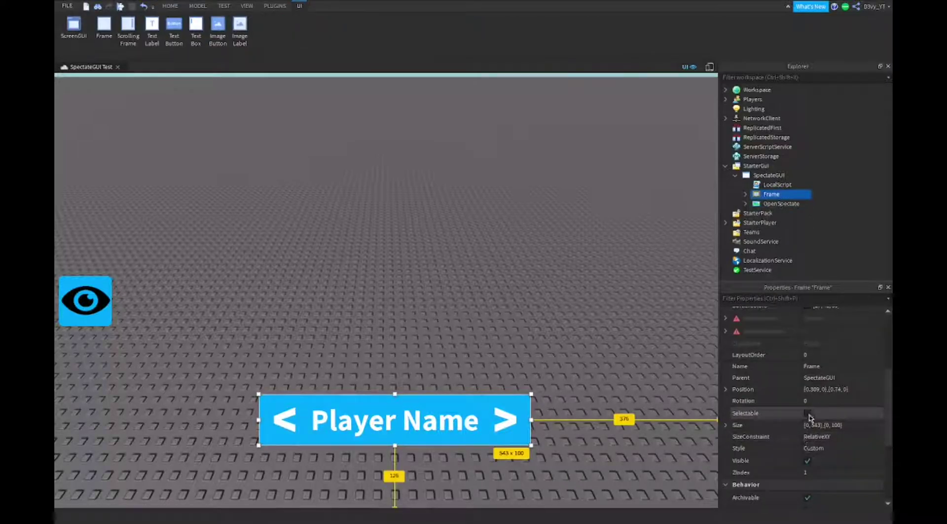
left_click(808, 460)
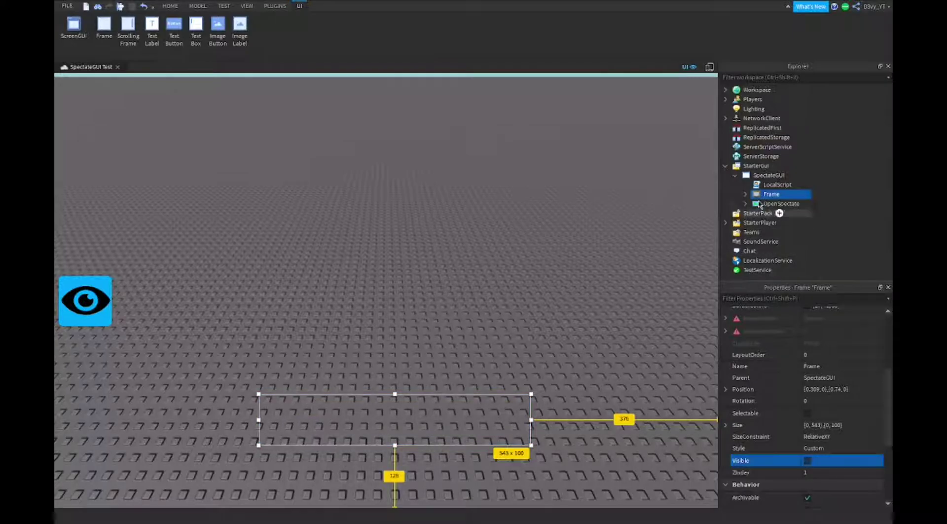
left_click(784, 204)
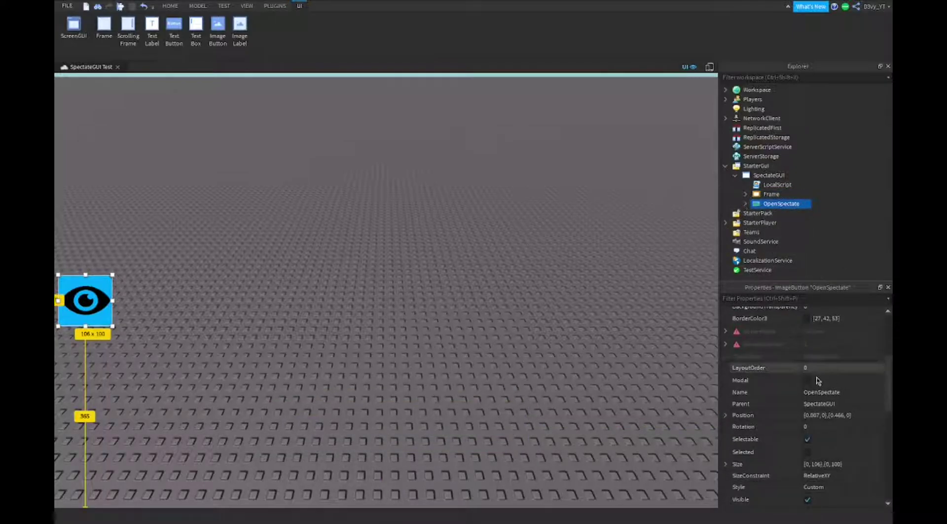
scroll(813, 375, "down", 4)
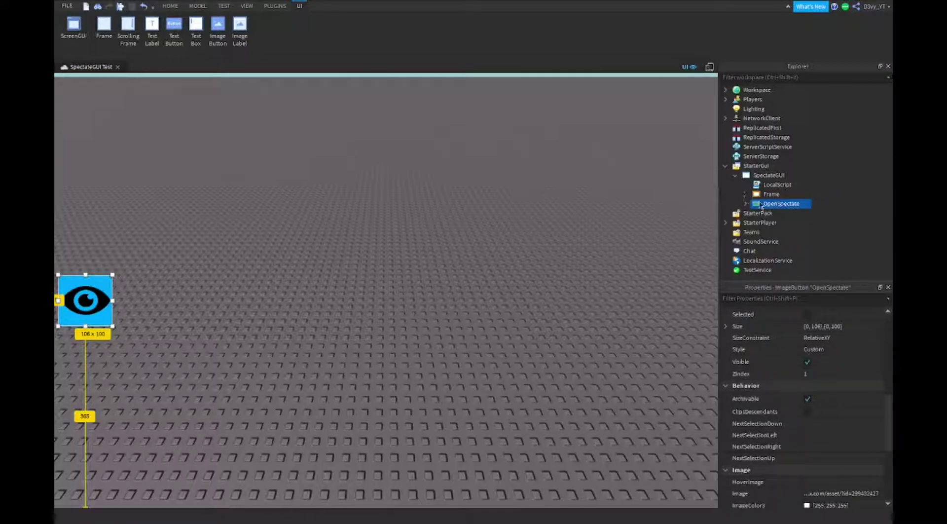
left_click(745, 195)
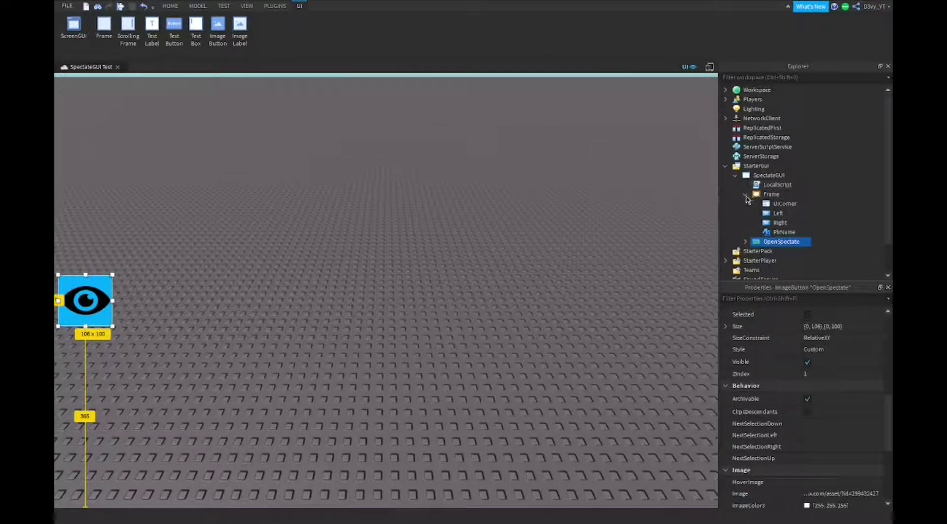
left_click(745, 195)
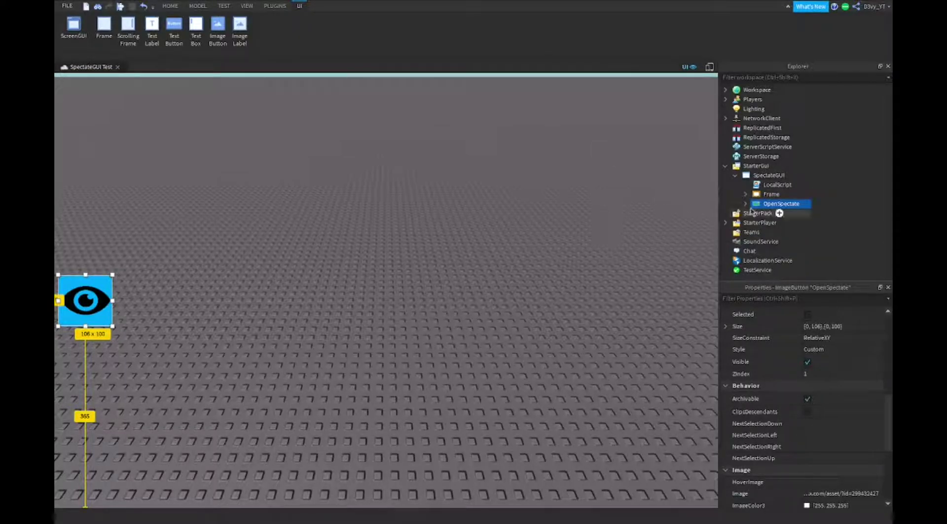
mouse_move(781, 241)
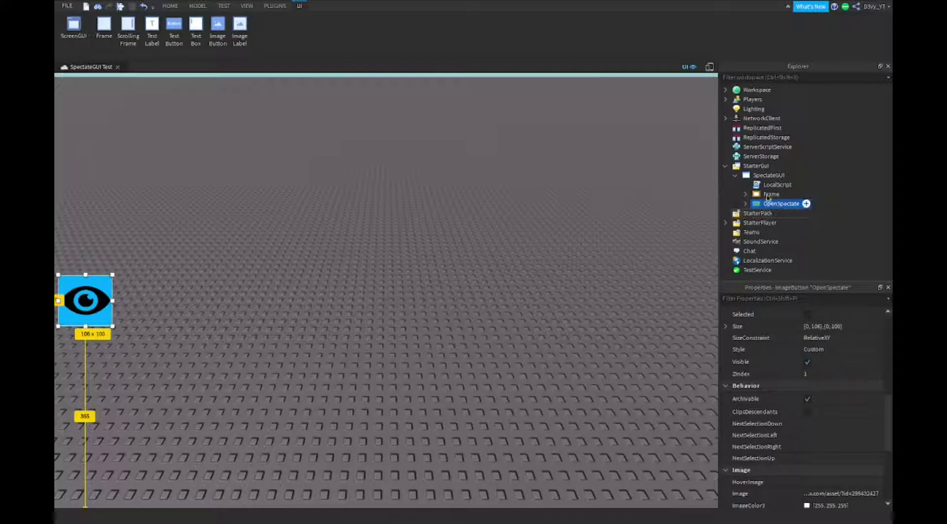
double_click(777, 185)
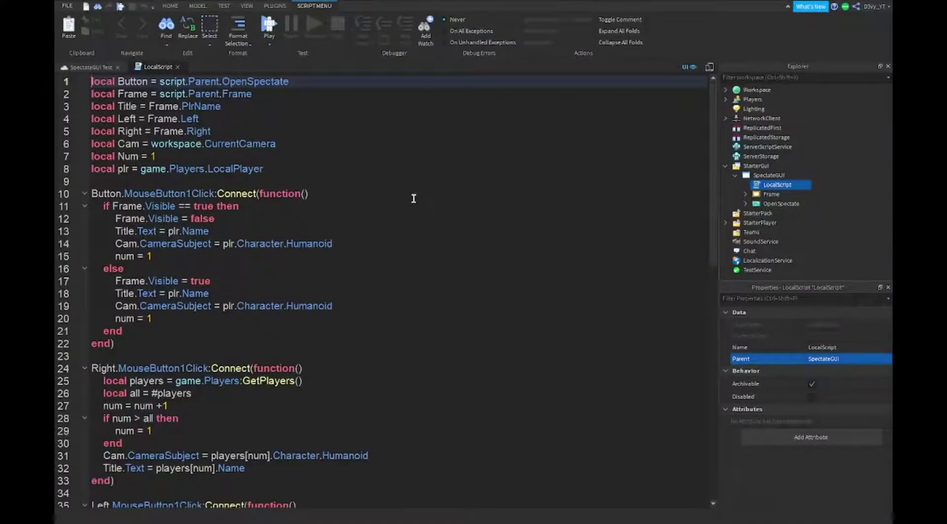
scroll(414, 197, "down", 5)
scroll(415, 199, "up", 2)
scroll(414, 199, "down", 4)
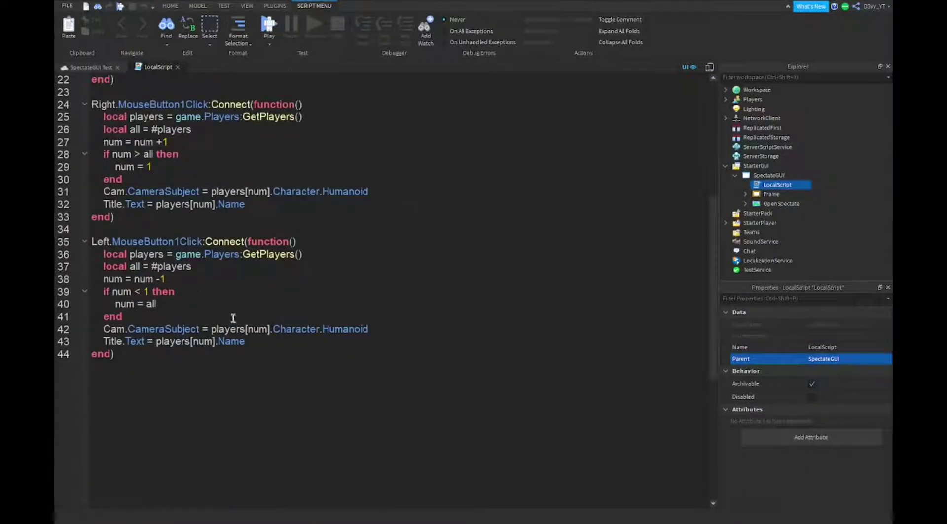
scroll(233, 318, "up", 5)
scroll(249, 273, "up", 2)
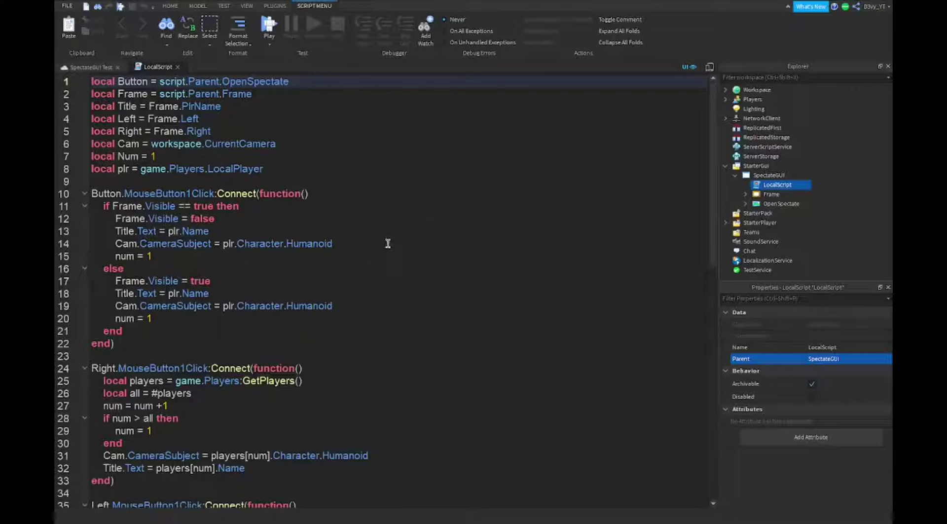
left_click(178, 67)
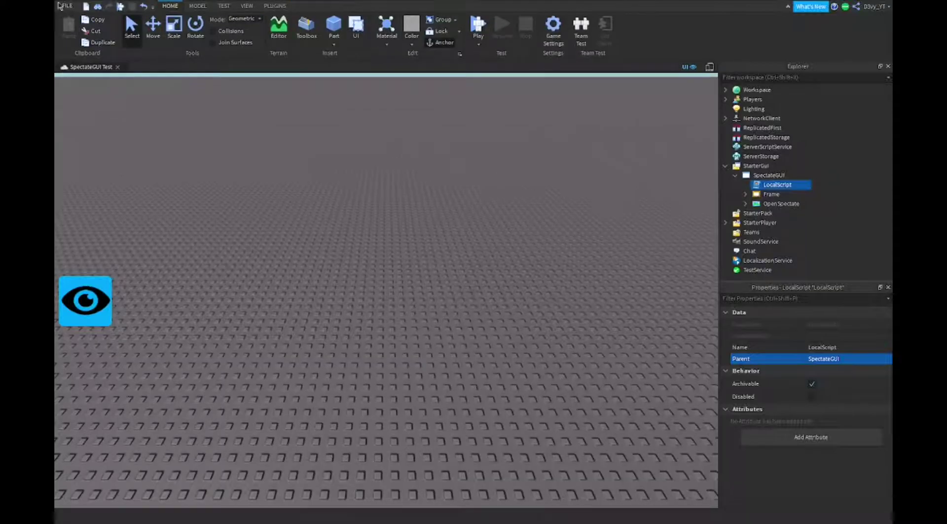
- Publish the spectate place to Roblox from the File menu
left_click(64, 6)
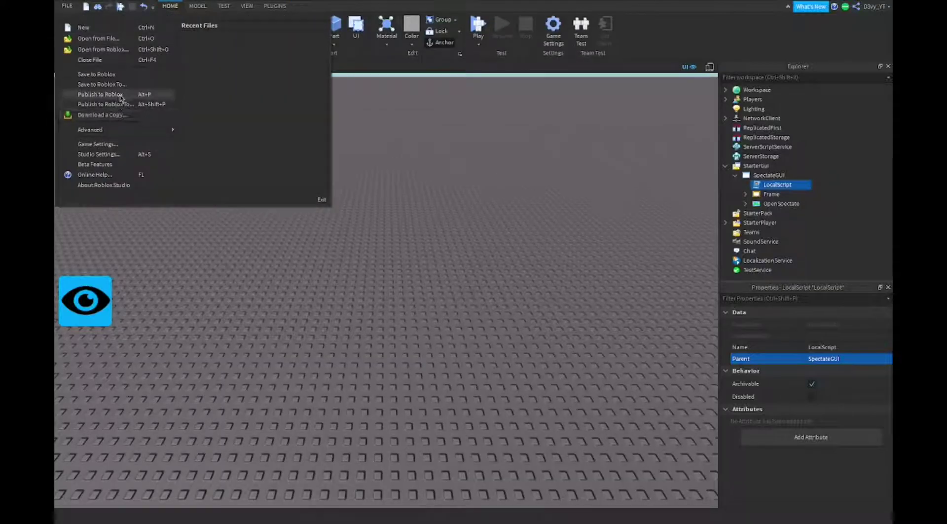
key("Escape")
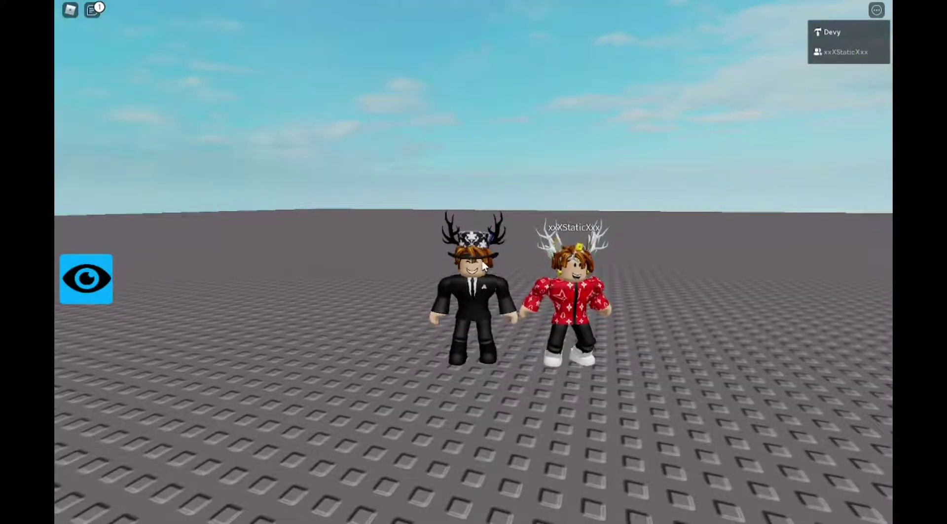
- Toggle fullscreen off and back on, then walk the black-suited avatar away from the red-shirted player
key("F11")
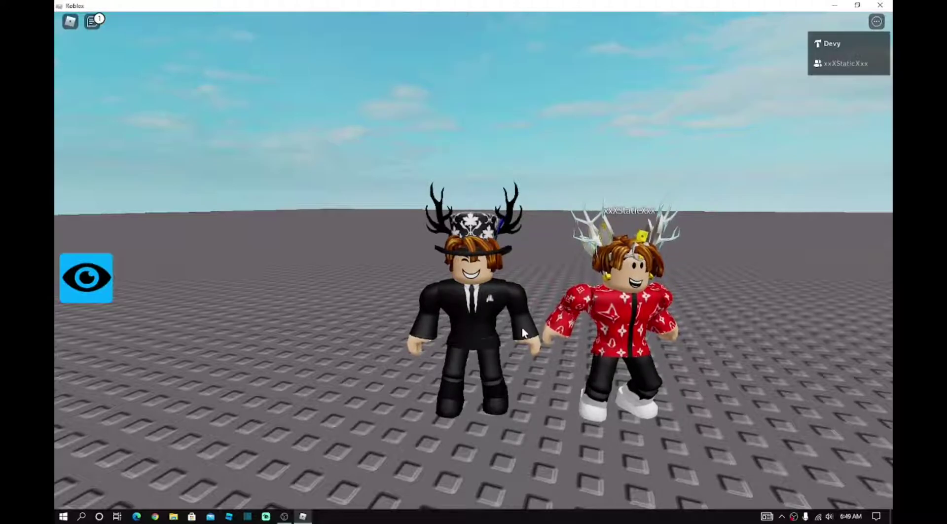
key("F11")
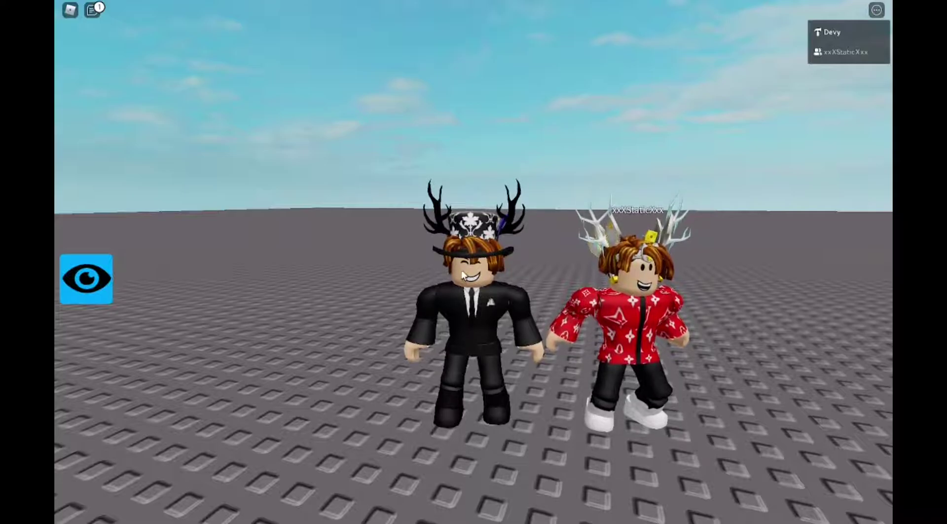
key("s")
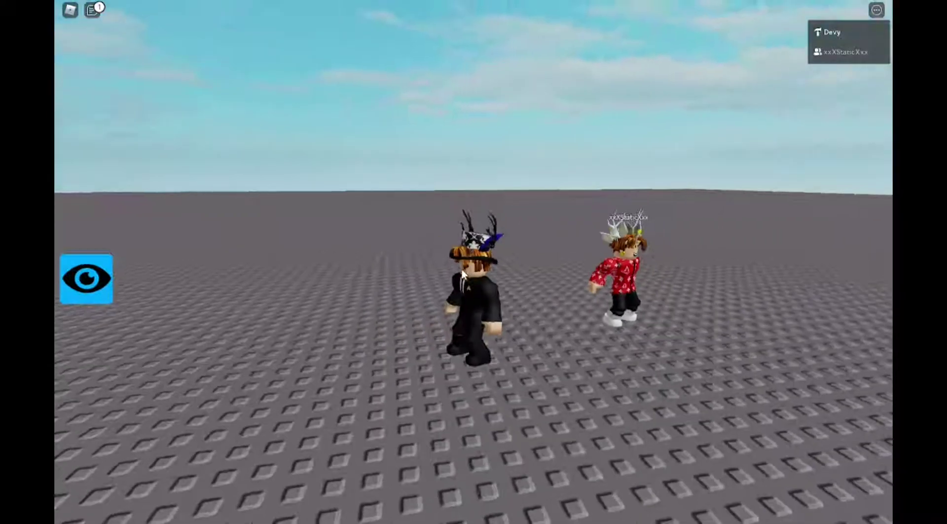
key("s")
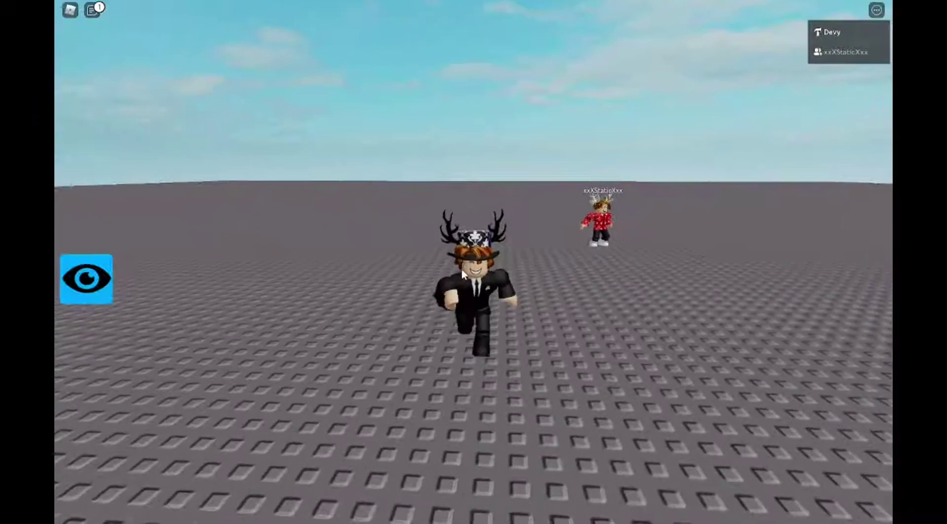
- Use the eye button and > / < arrows to switch between the black-suited and red-shirted avatars
left_click(85, 286)
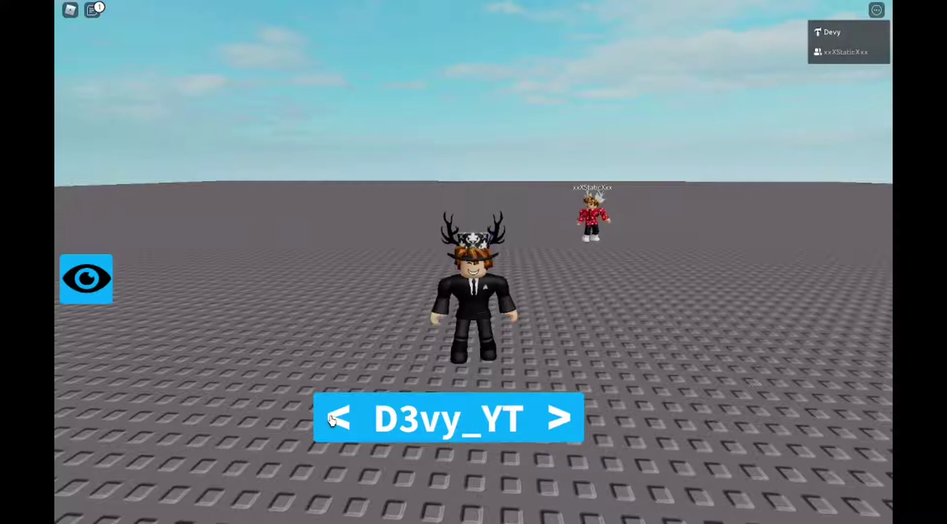
left_click(571, 419)
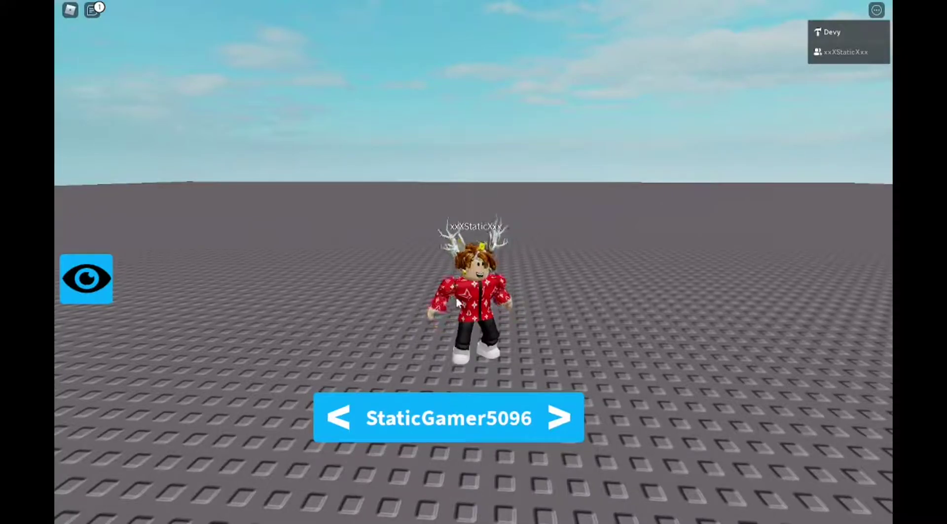
left_click(343, 425)
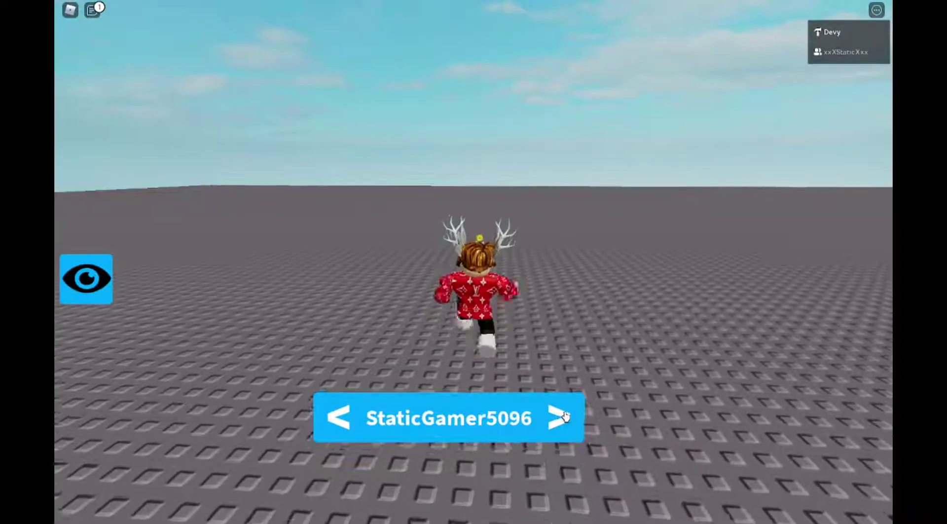
left_click(560, 418)
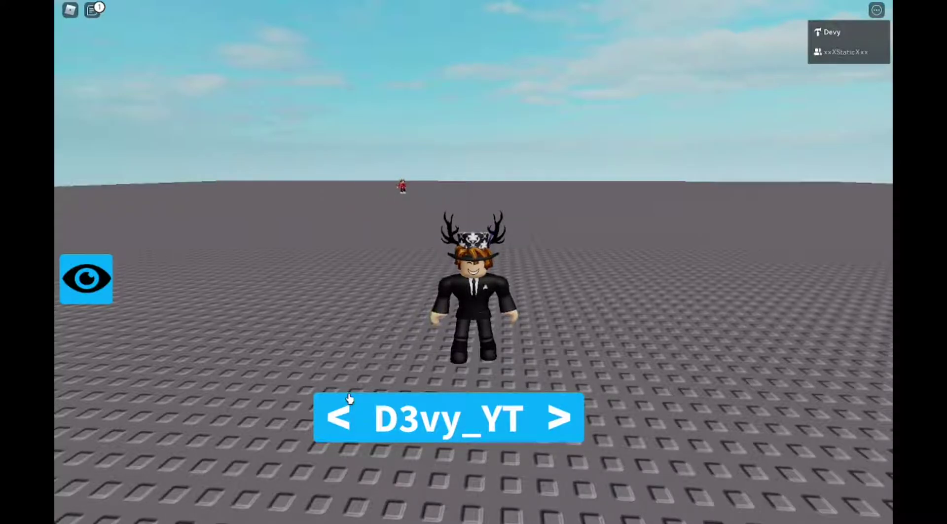
left_click(323, 429)
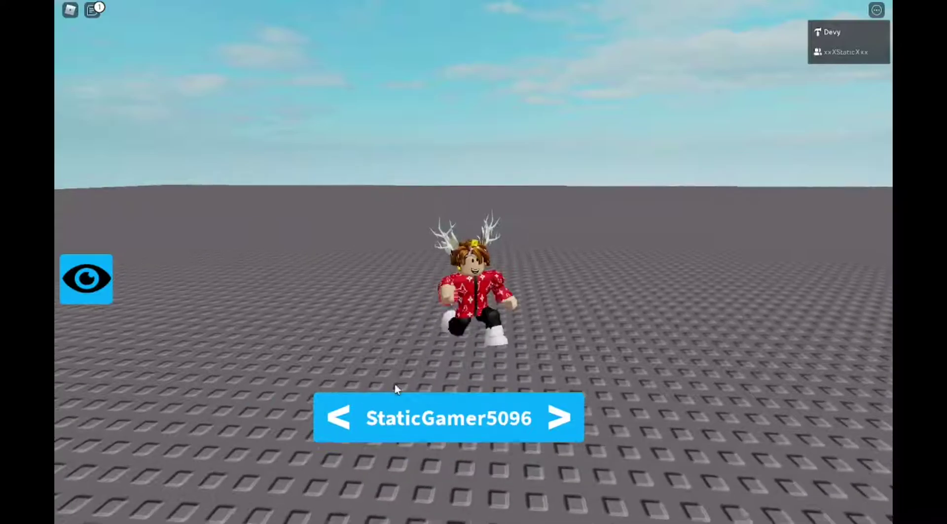